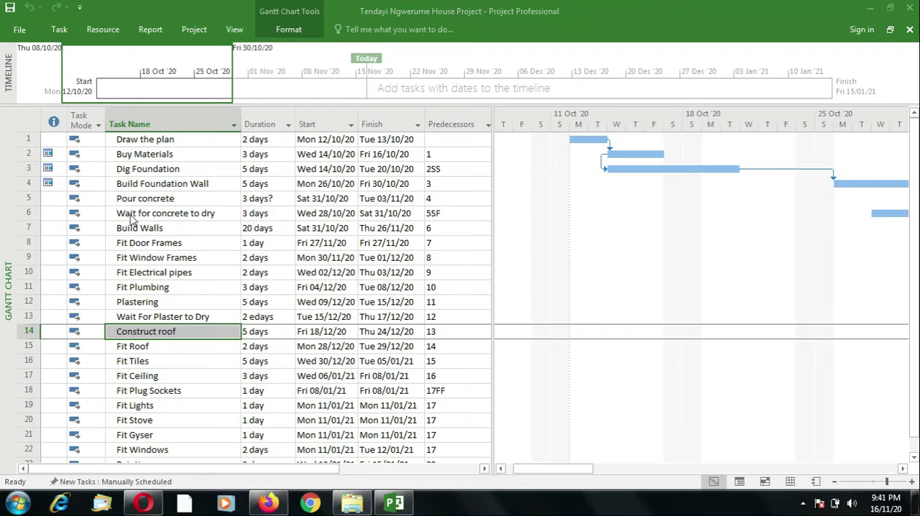
{"action": "left_click", "coordinate": [160, 213]}
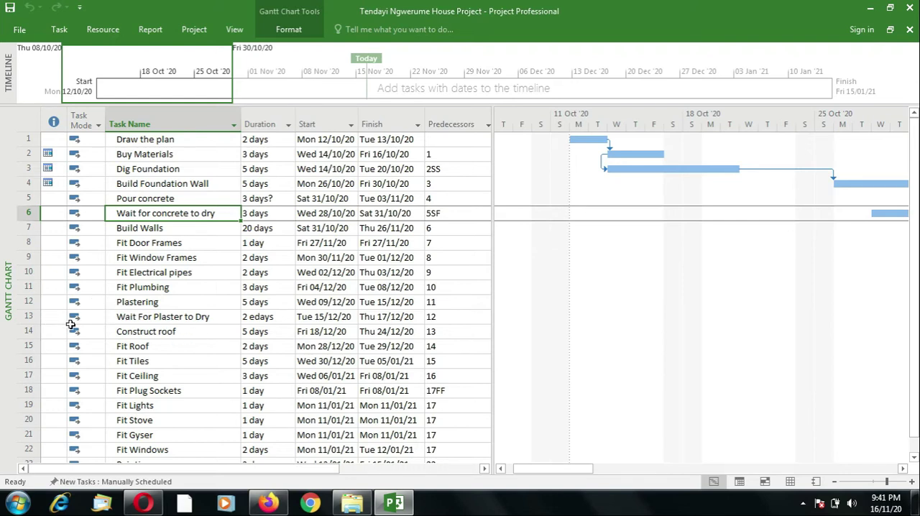
{"action": "left_click", "coordinate": [161, 316]}
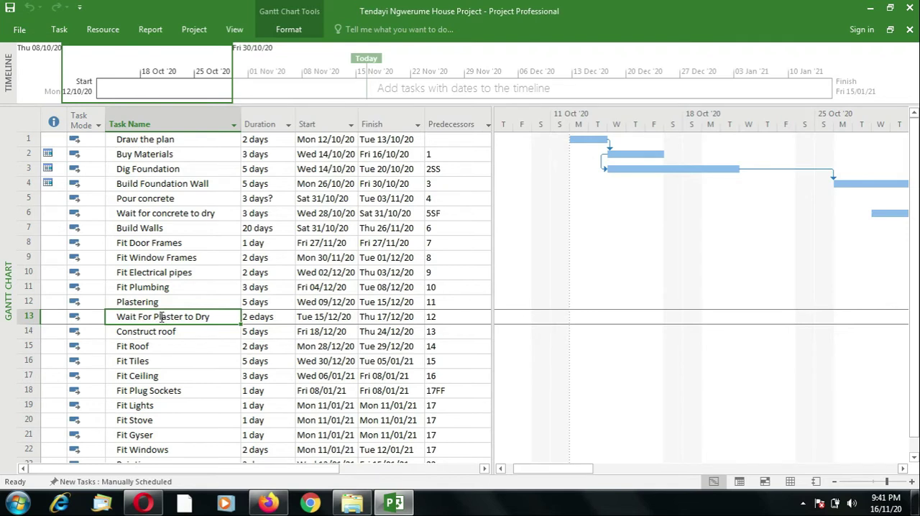
{"action": "scroll", "coordinate": [915, 409], "scroll_direction": "down", "scroll_amount": 1}
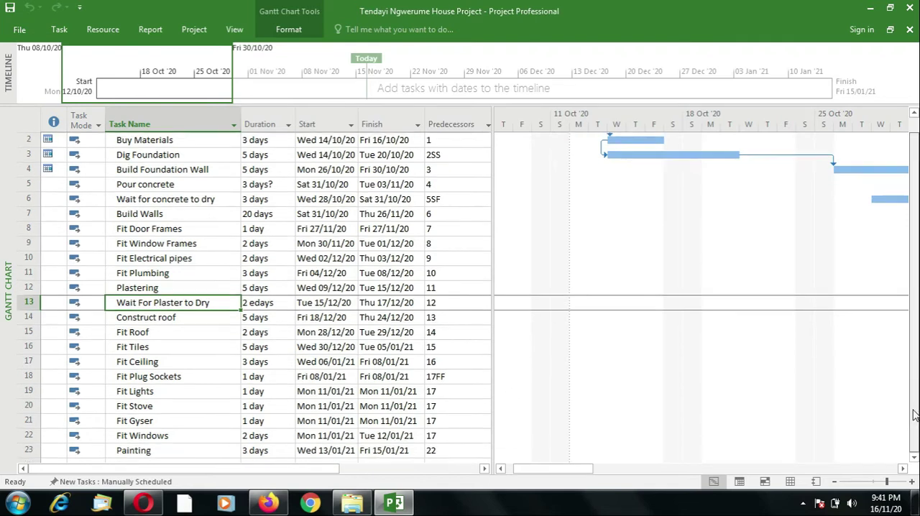
{"action": "left_click", "coordinate": [127, 457]}
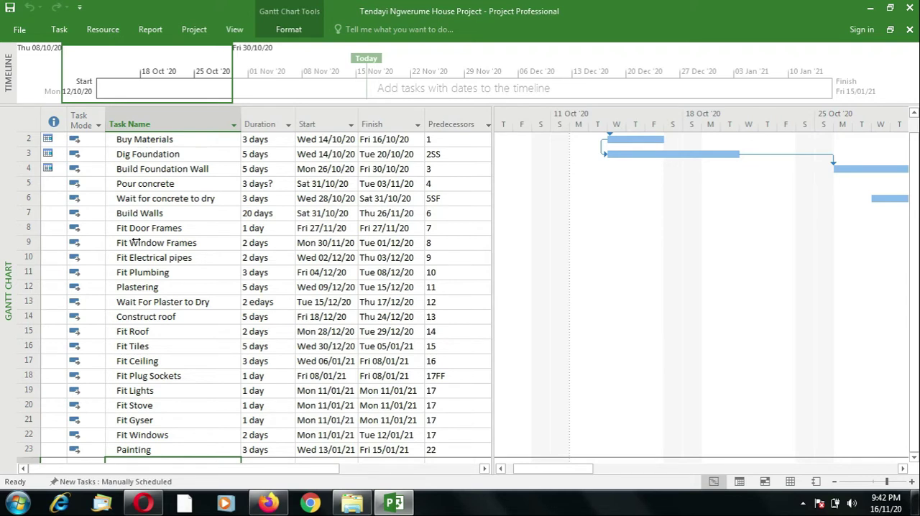
Step: Insert a milestone directly above the Build Walls task and name it "End of Phase 1"
{"action": "left_click", "coordinate": [163, 213]}
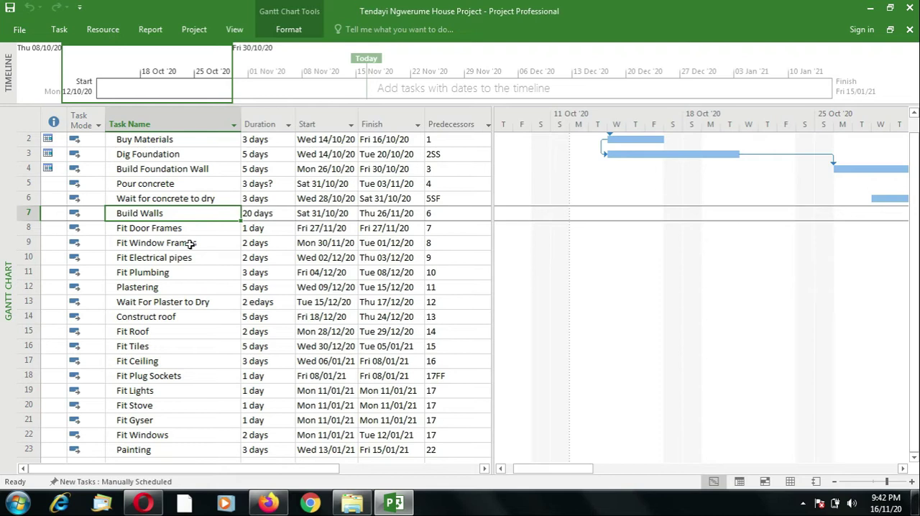
{"action": "left_click", "coordinate": [59, 30]}
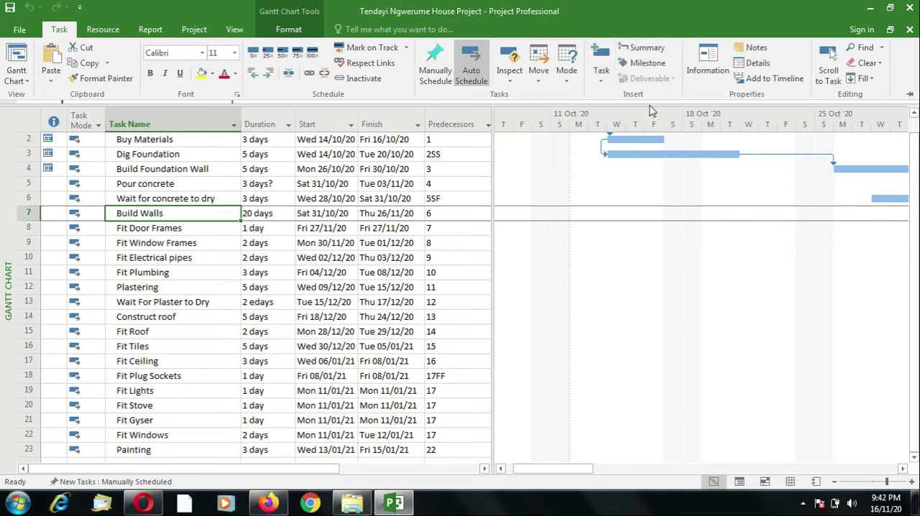
{"action": "left_click", "coordinate": [650, 68]}
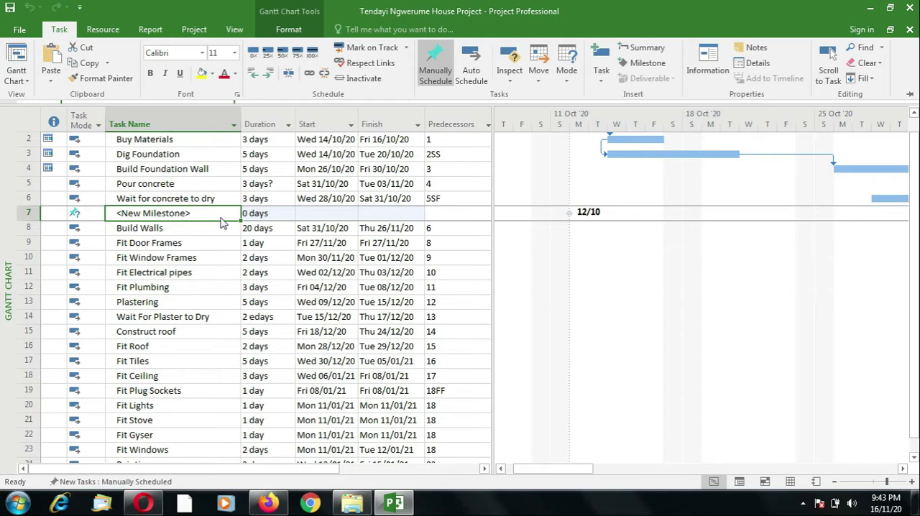
{"action": "type", "text": "En"}
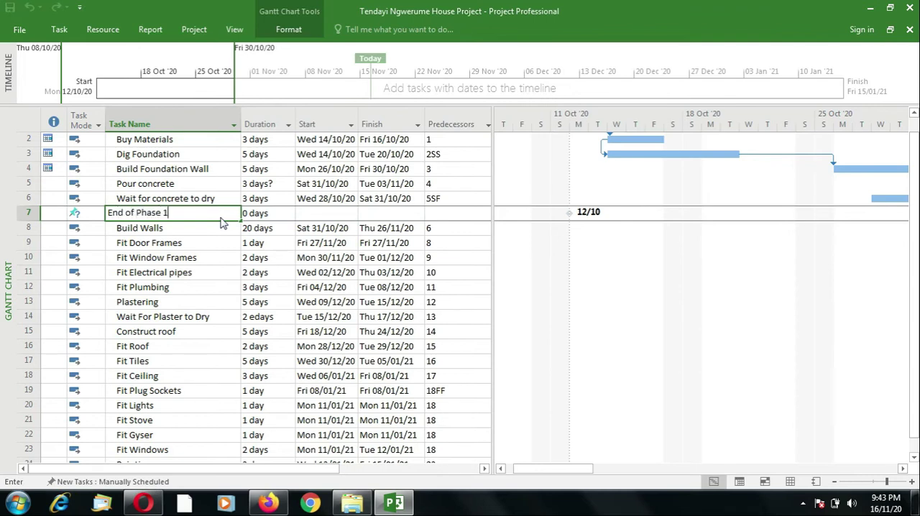
{"action": "type", "text": "d of Phase 1"}
{"action": "key", "text": "Tab"}
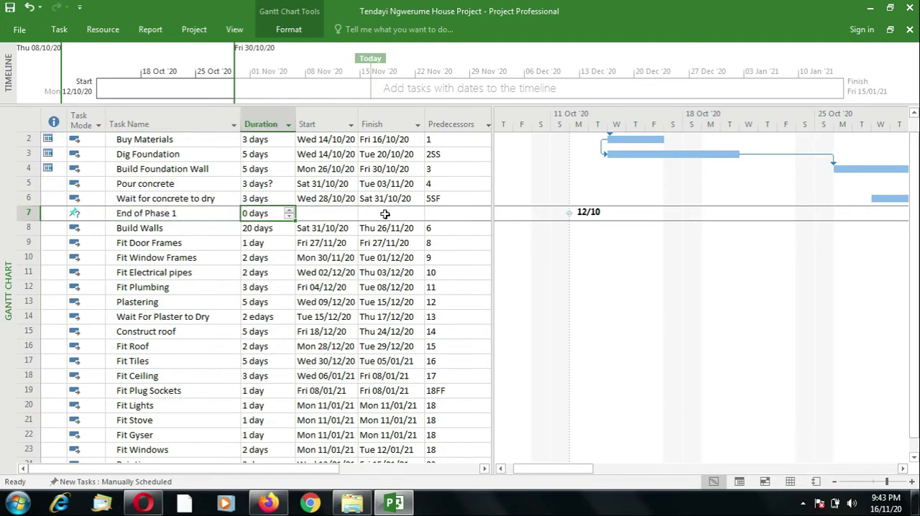
Step: Set the start date of the End of Phase 1 milestone to 31/10/20 and check its marker on the Gantt chart
{"action": "left_click", "coordinate": [323, 212]}
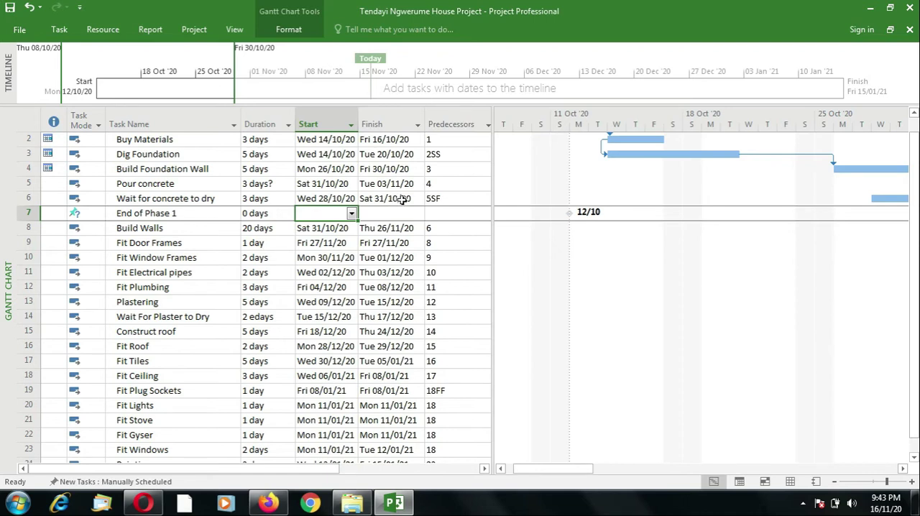
{"action": "left_click", "coordinate": [352, 213]}
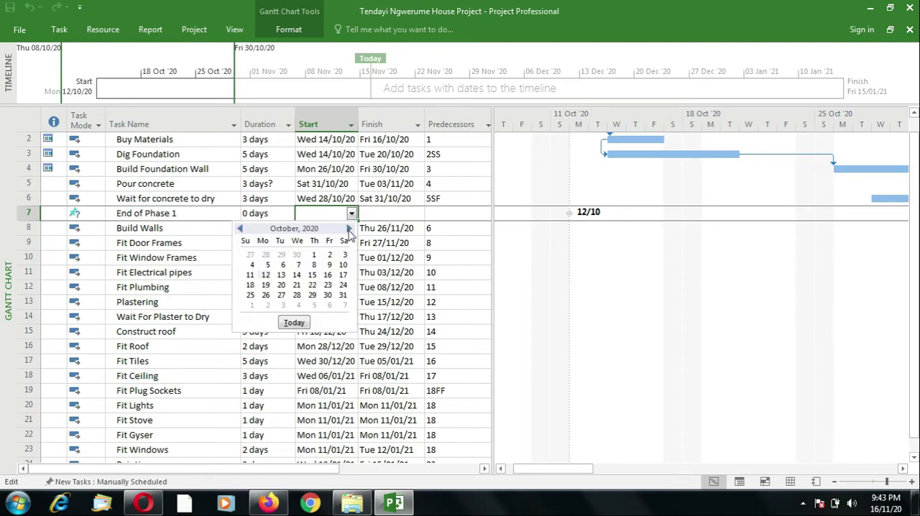
{"action": "left_click", "coordinate": [343, 295]}
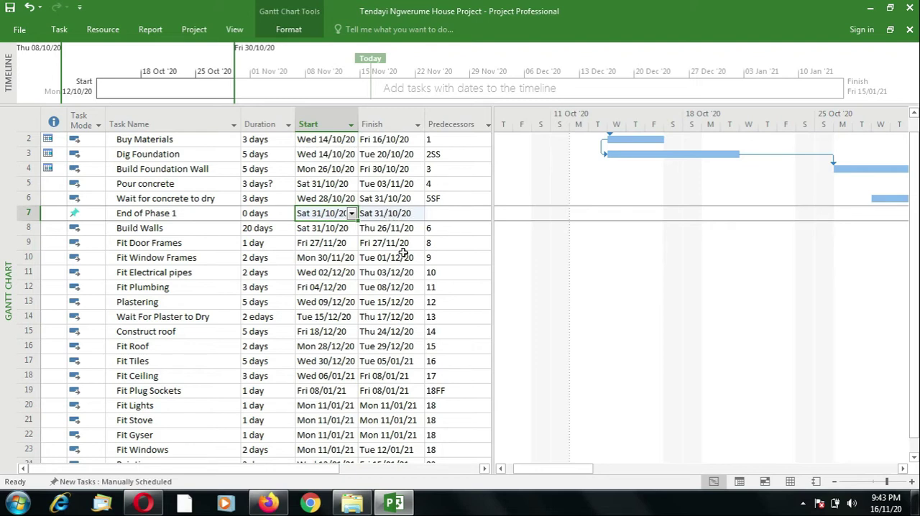
{"action": "left_click_drag", "start_coordinate": [544, 472], "coordinate": [608, 473]}
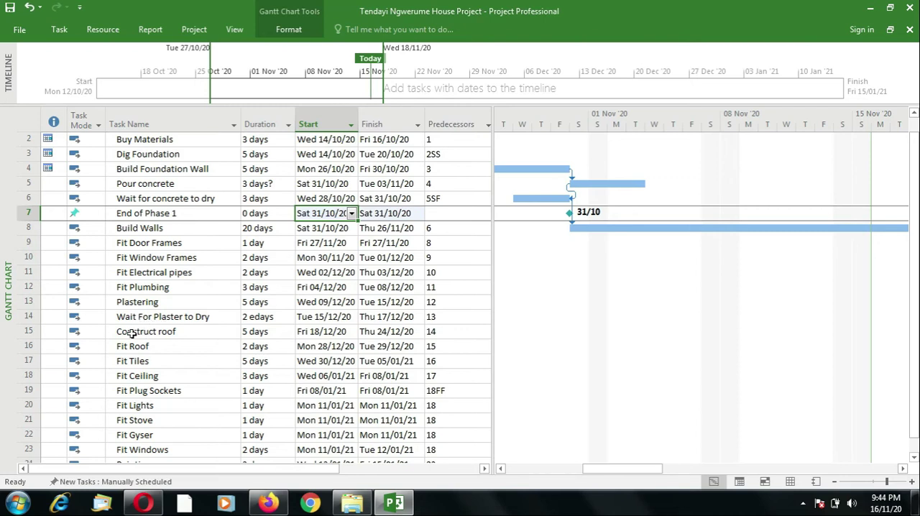
Step: Insert a milestone directly above the Construct roof task and name it "End of Phase 2"
{"action": "left_click", "coordinate": [154, 332]}
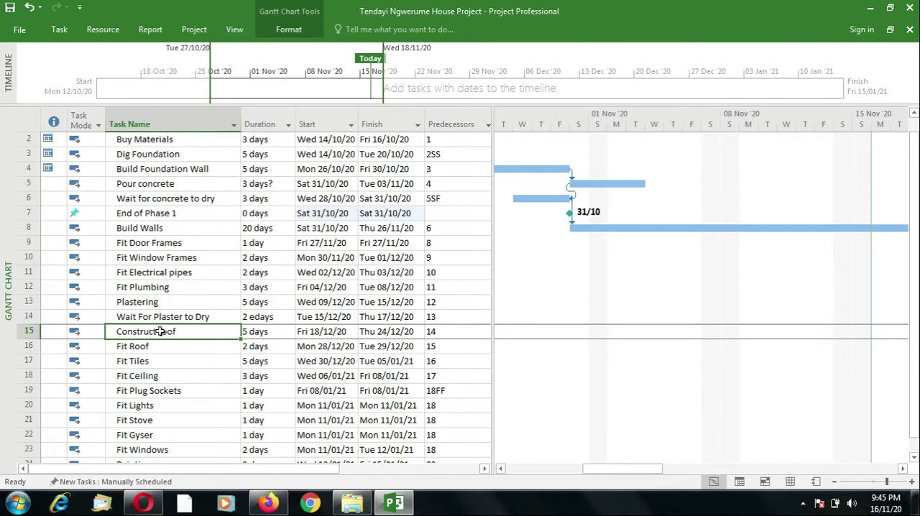
{"action": "left_click", "coordinate": [59, 30]}
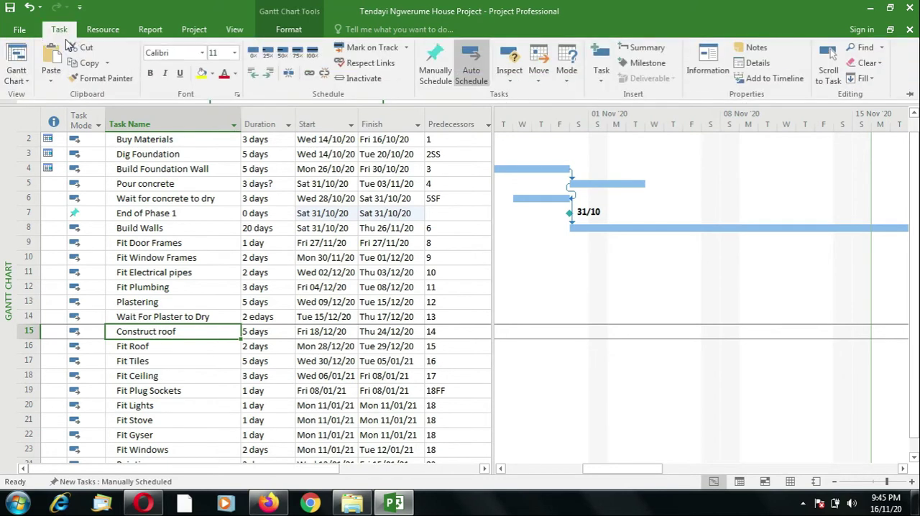
{"action": "left_click", "coordinate": [642, 64]}
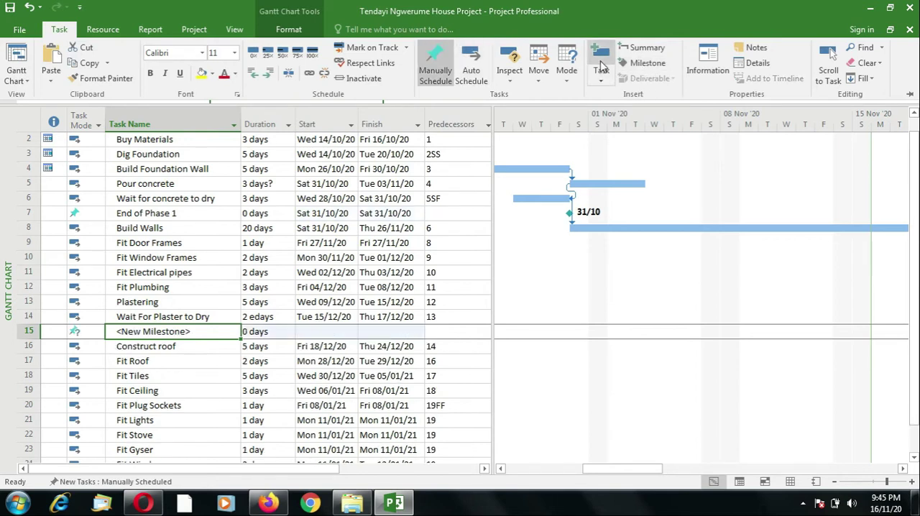
{"action": "type", "text": "End "}
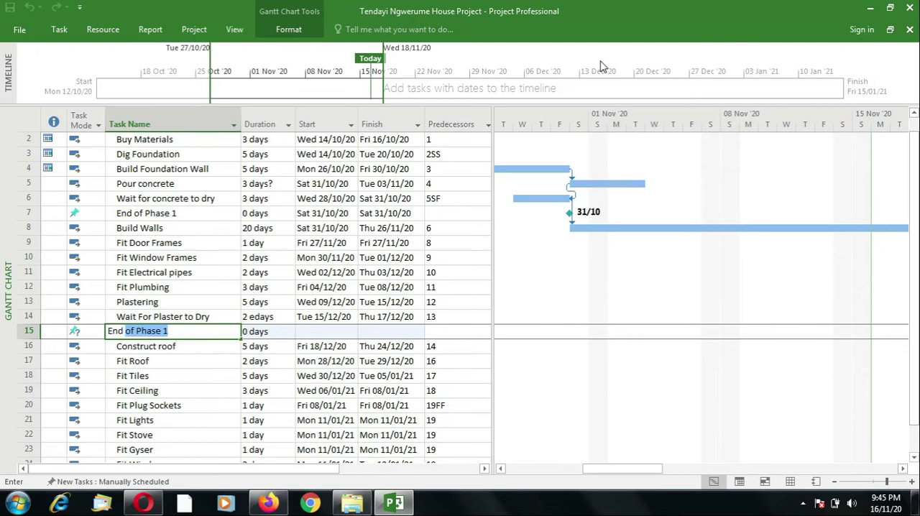
{"action": "type", "text": "of Phase 2"}
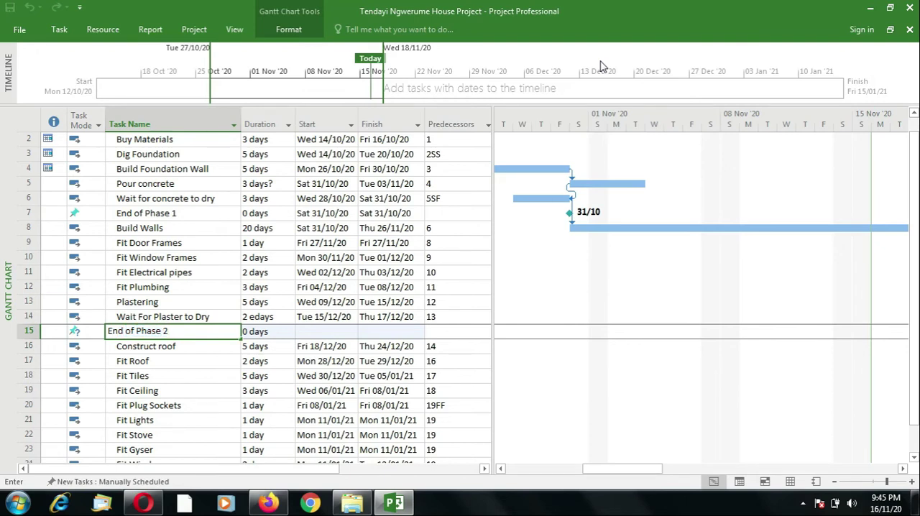
{"action": "key", "text": "Tab"}
{"action": "key", "text": "Tab"}
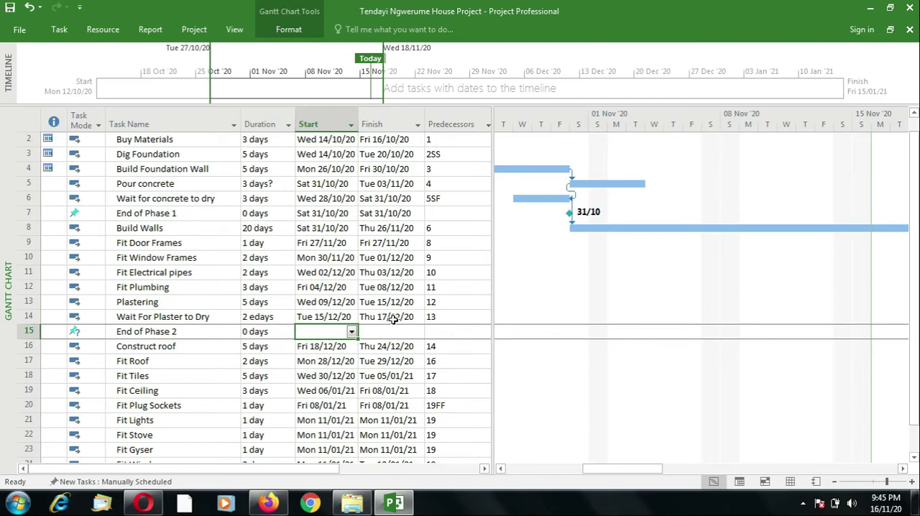
Step: Set the start date of the End of Phase 2 milestone to 17/12/20 and check its marker on the Gantt chart
{"action": "left_click", "coordinate": [351, 332]}
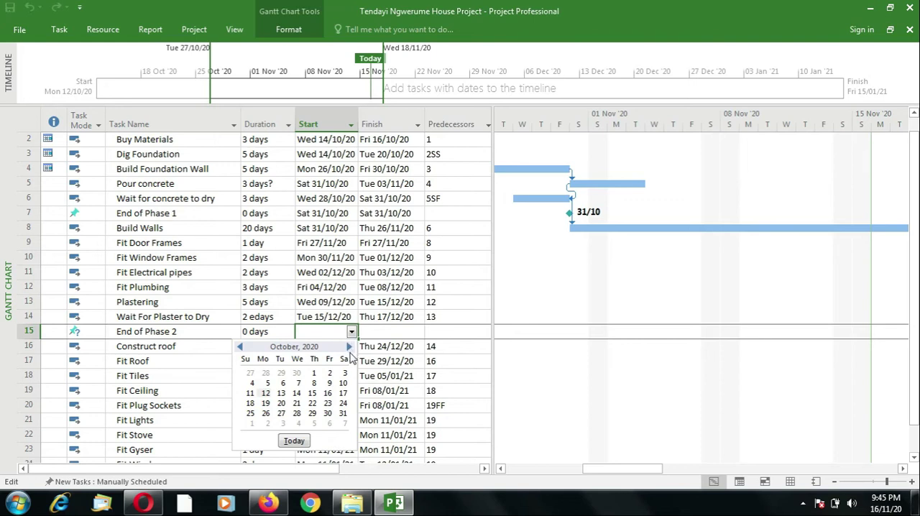
{"action": "left_click", "coordinate": [350, 347]}
{"action": "left_click", "coordinate": [350, 347]}
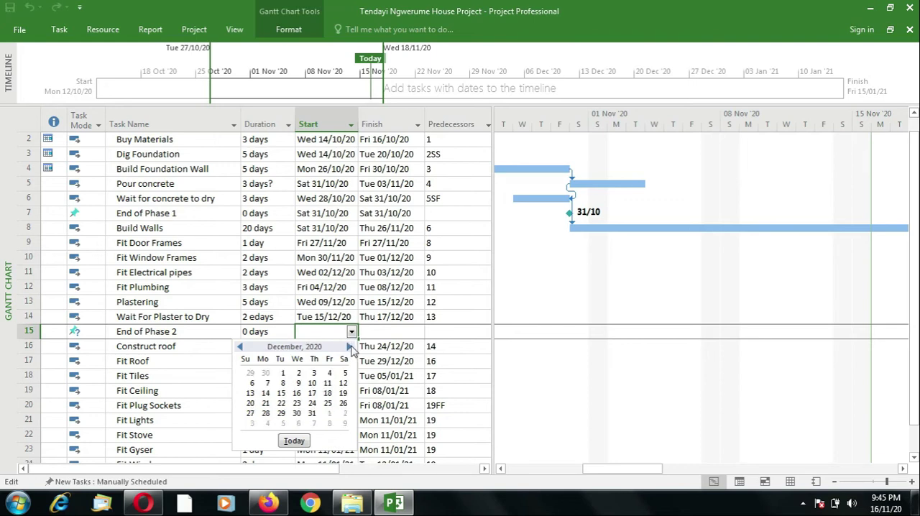
{"action": "left_click", "coordinate": [311, 393]}
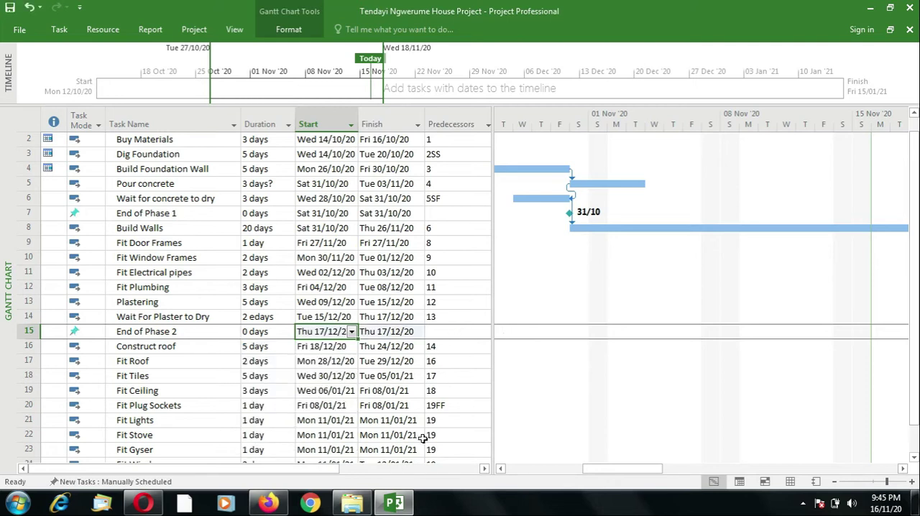
{"action": "left_click_drag", "start_coordinate": [628, 470], "coordinate": [759, 473]}
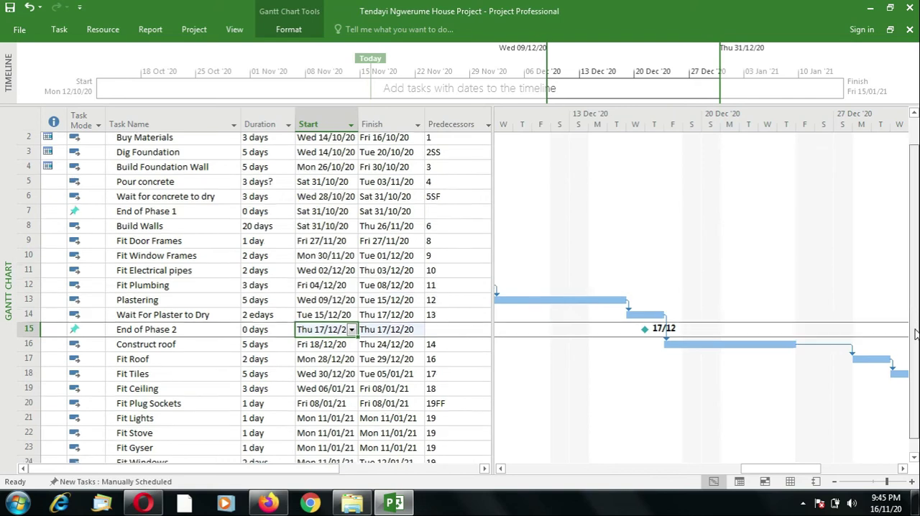
Step: Insert a milestone in the empty row below the Painting task and name it "End of Project"
{"action": "scroll", "coordinate": [917, 289], "scroll_direction": "down", "scroll_amount": 1}
{"action": "left_click", "coordinate": [914, 458]}
{"action": "left_click", "coordinate": [913, 457]}
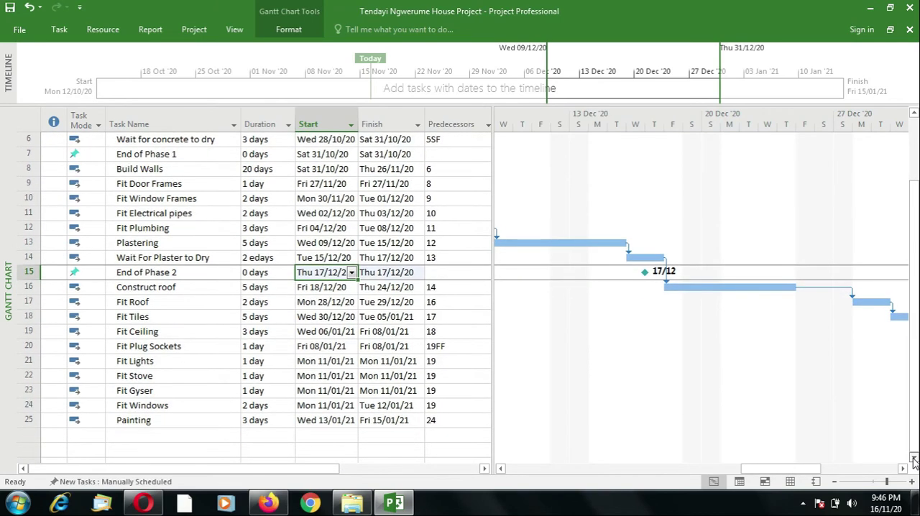
{"action": "scroll", "coordinate": [384, 396], "scroll_direction": "down", "scroll_amount": 5}
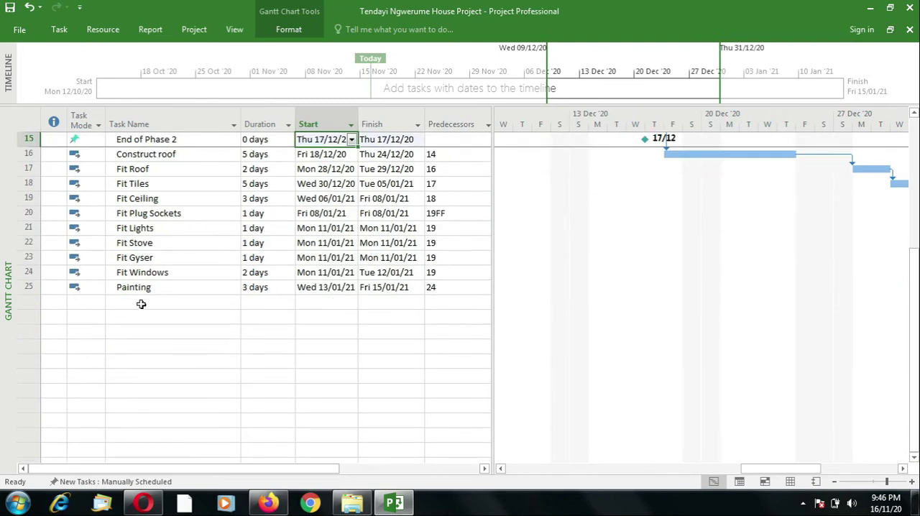
{"action": "left_click", "coordinate": [140, 303]}
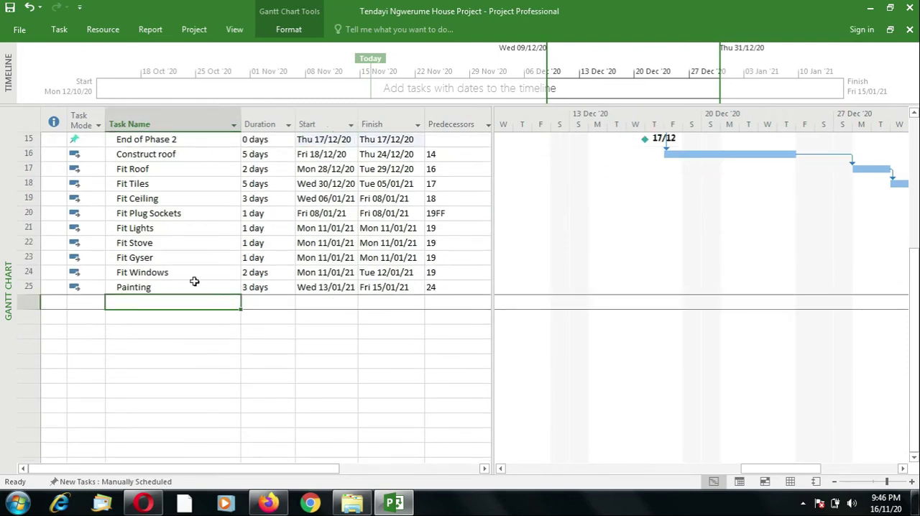
{"action": "left_click", "coordinate": [59, 30]}
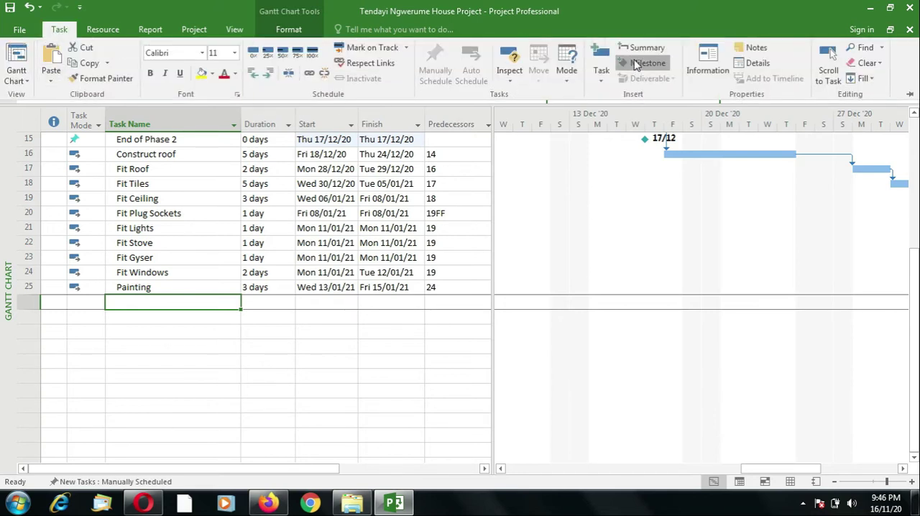
{"action": "left_click", "coordinate": [631, 64]}
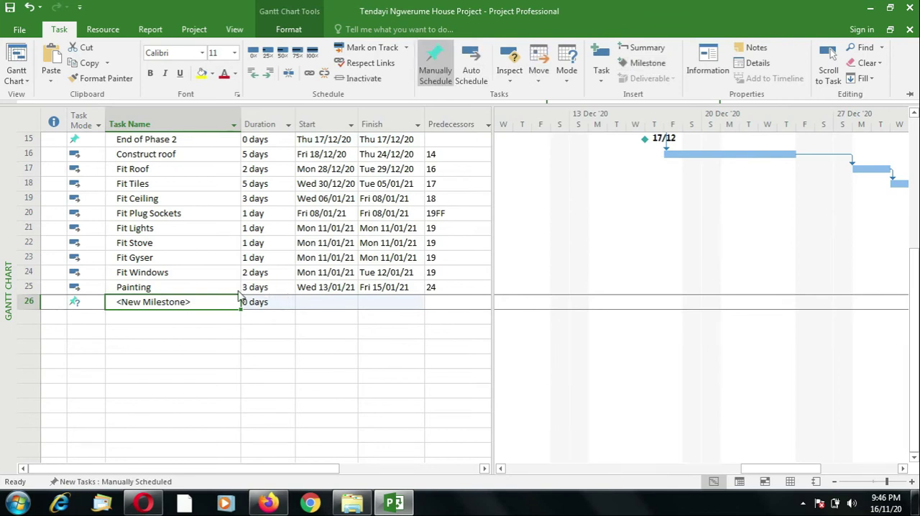
{"action": "type", "text": "End of P"}
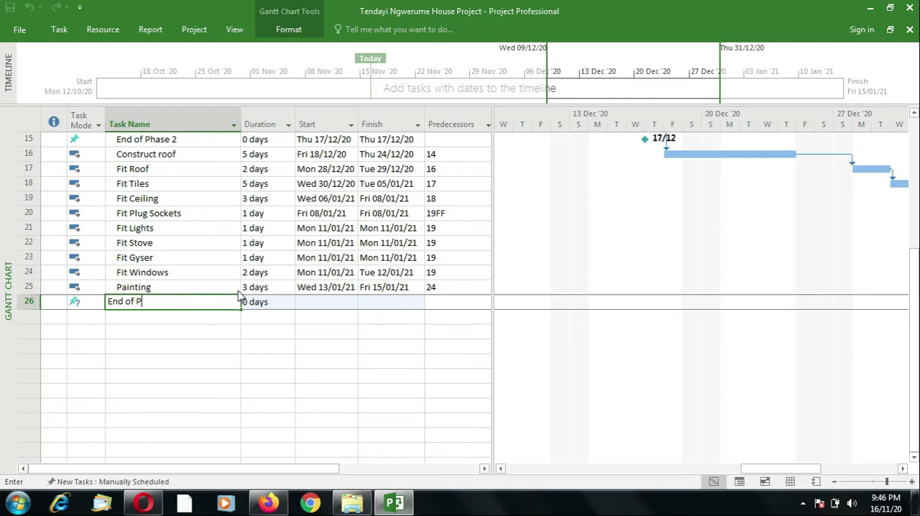
{"action": "type", "text": "roject"}
{"action": "key", "text": "Tab"}
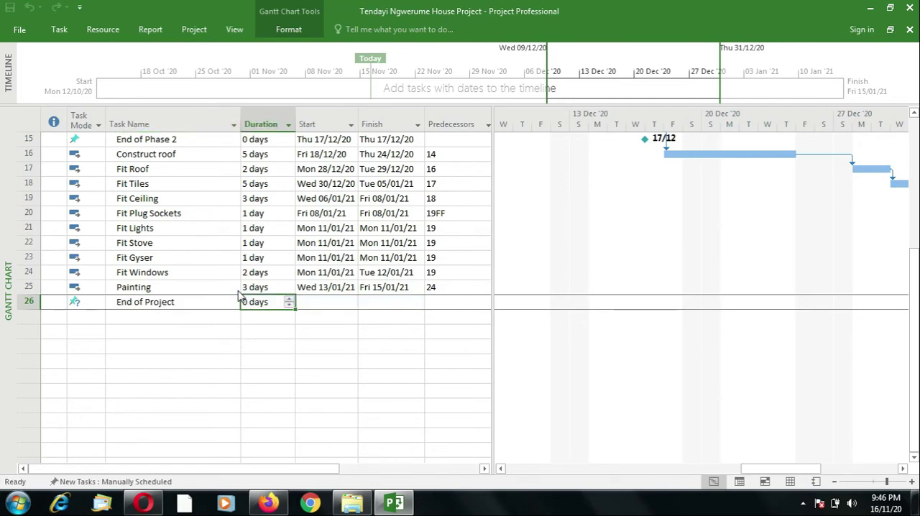
Step: Set the start date of the End of Project milestone to 15/01/21
{"action": "key", "text": "Tab"}
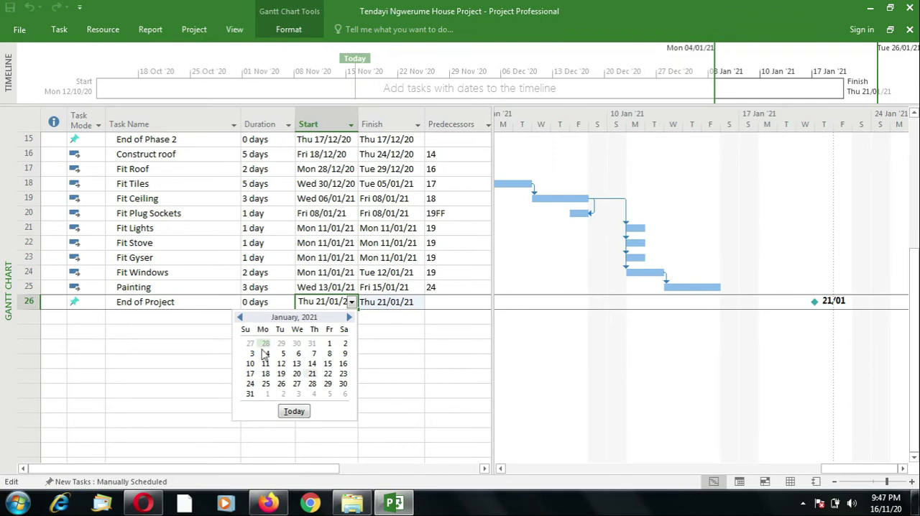
{"action": "left_click", "coordinate": [327, 363]}
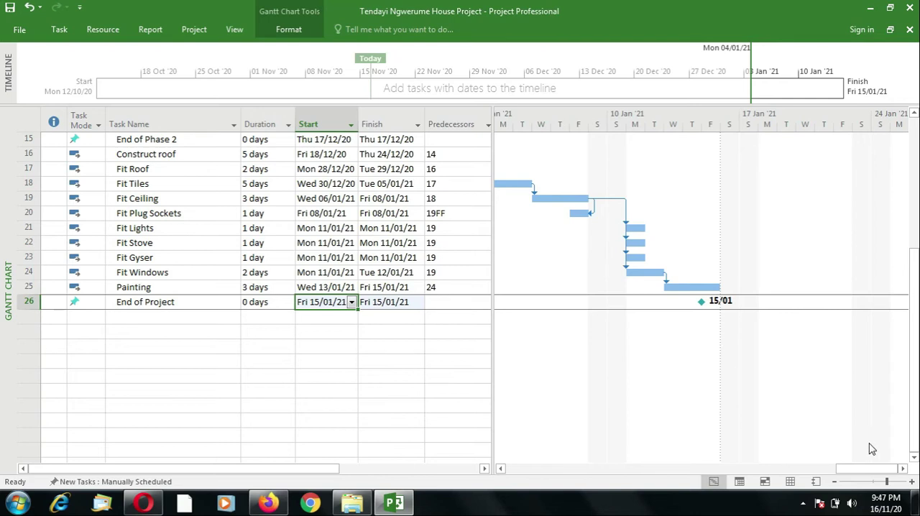
Step: Widen the Gantt chart area and review the End of Phase 2 and End of Phase 1 milestone markers
{"action": "left_click_drag", "start_coordinate": [841, 469], "coordinate": [742, 470]}
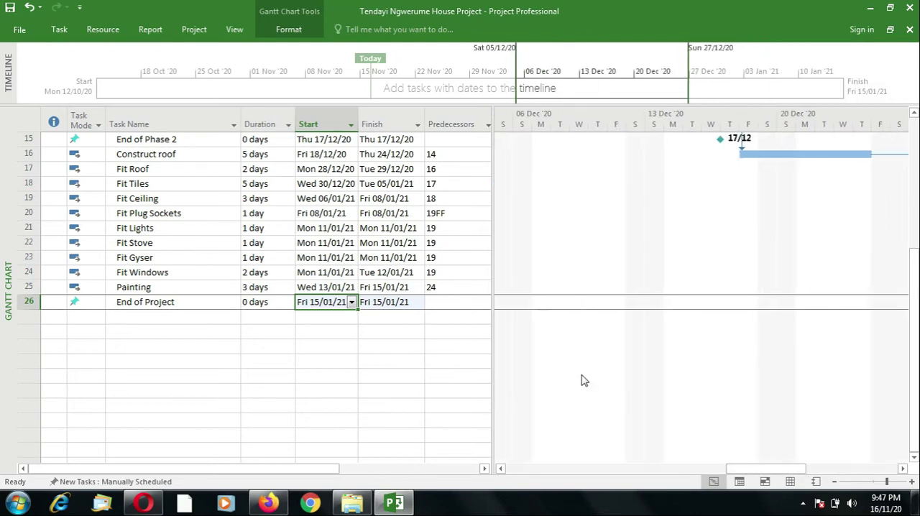
{"action": "left_click_drag", "start_coordinate": [492, 347], "coordinate": [346, 337]}
{"action": "left_click_drag", "start_coordinate": [915, 319], "coordinate": [915, 193]}
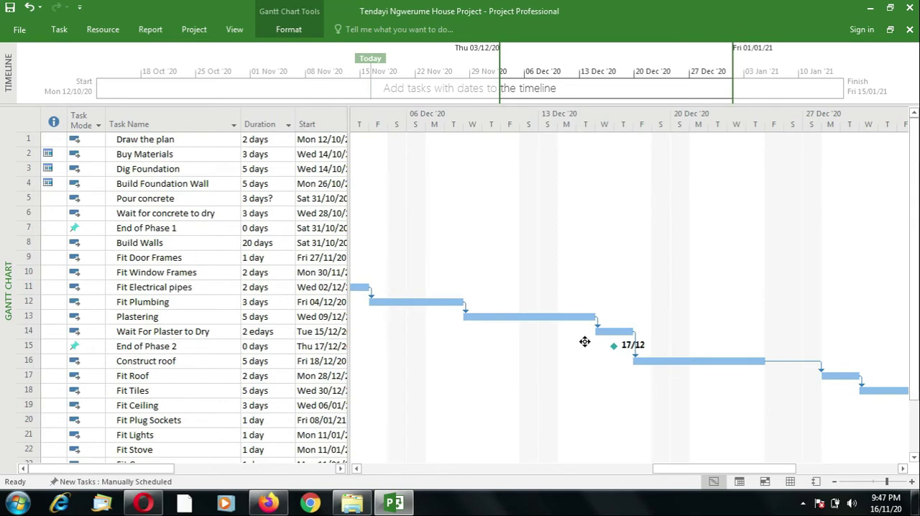
{"action": "left_click_drag", "start_coordinate": [748, 475], "coordinate": [556, 463]}
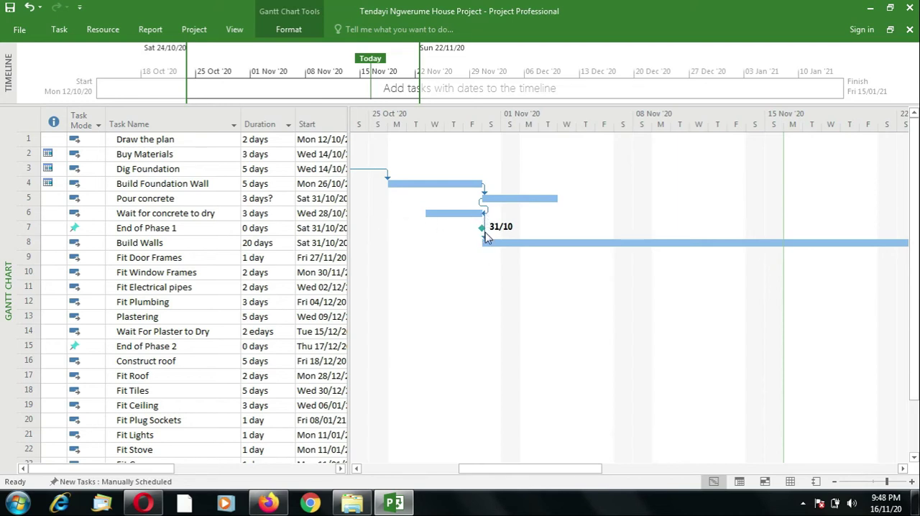
Step: Check the End of Phase 2 and End of Project milestone markers along the Gantt chart
{"action": "left_click_drag", "start_coordinate": [568, 468], "coordinate": [684, 469]}
{"action": "left_click_drag", "start_coordinate": [779, 475], "coordinate": [780, 474]}
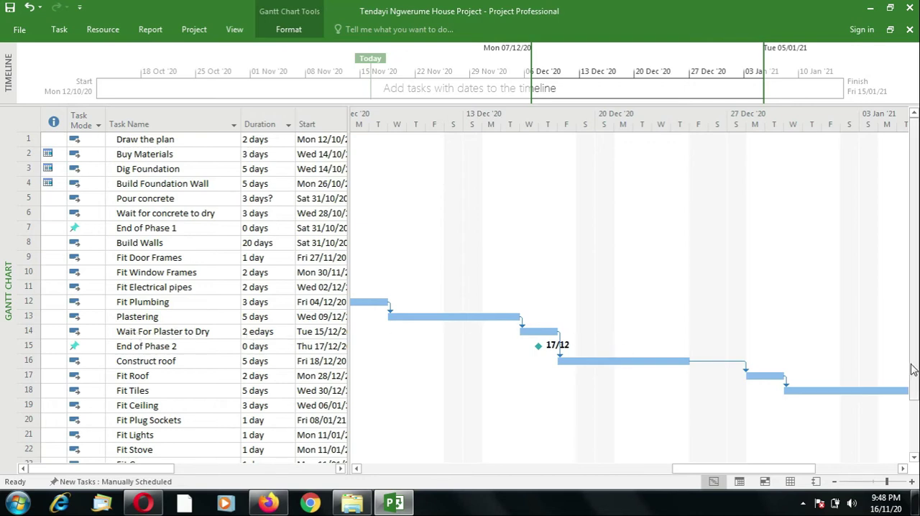
{"action": "scroll", "coordinate": [916, 388], "scroll_direction": "down", "scroll_amount": 2}
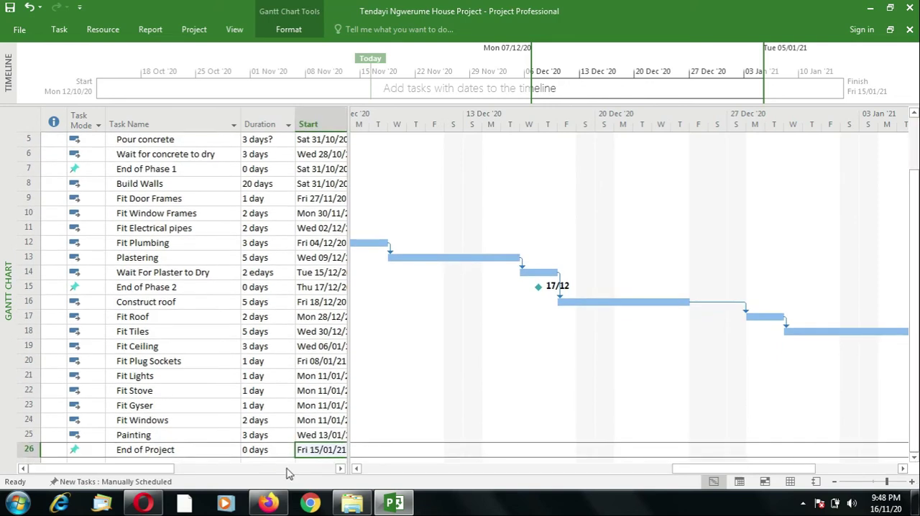
{"action": "left_click_drag", "start_coordinate": [800, 468], "coordinate": [883, 471]}
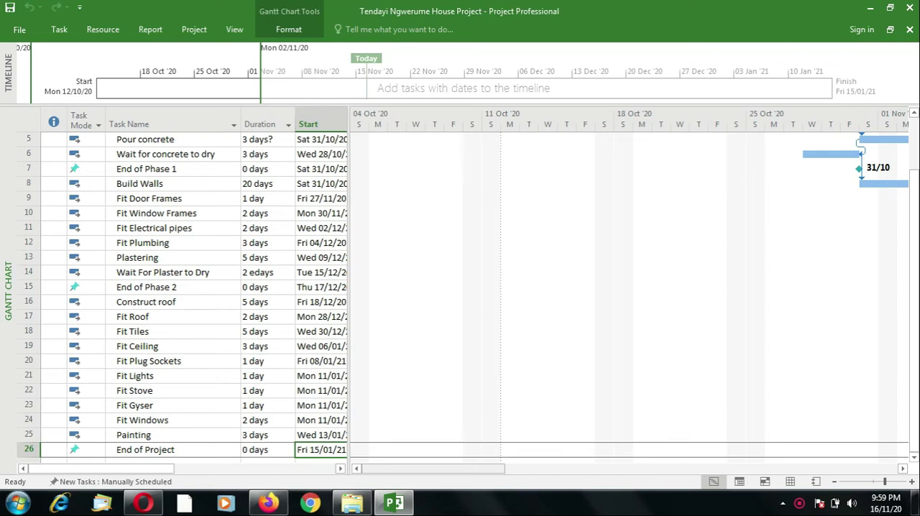
Step: Widen the task table, mark the existing Plastering task as a milestone, and check its marker on the Gantt chart
{"action": "left_click_drag", "start_coordinate": [360, 282], "coordinate": [476, 288]}
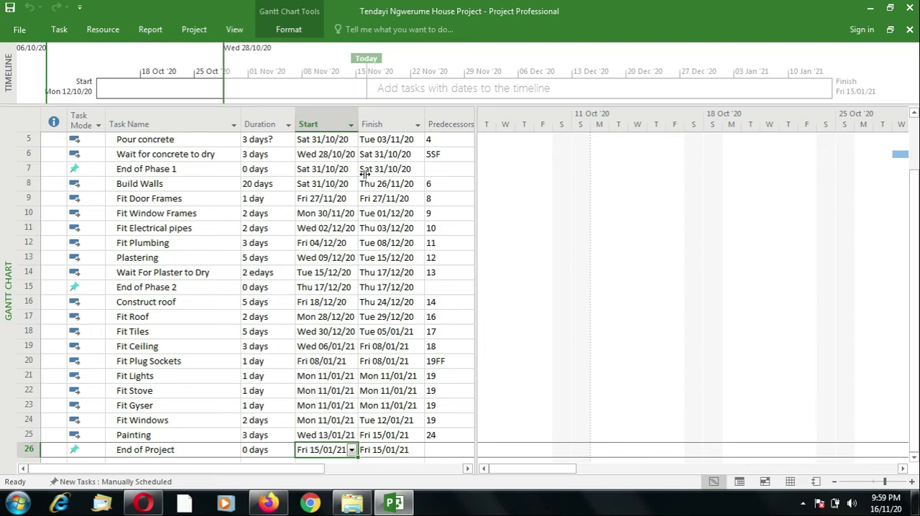
{"action": "left_click", "coordinate": [138, 257]}
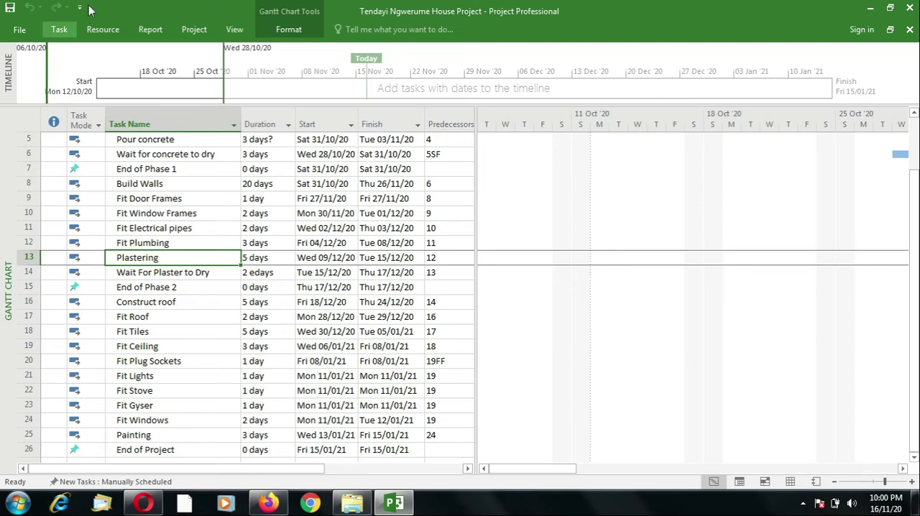
{"action": "left_click", "coordinate": [59, 29]}
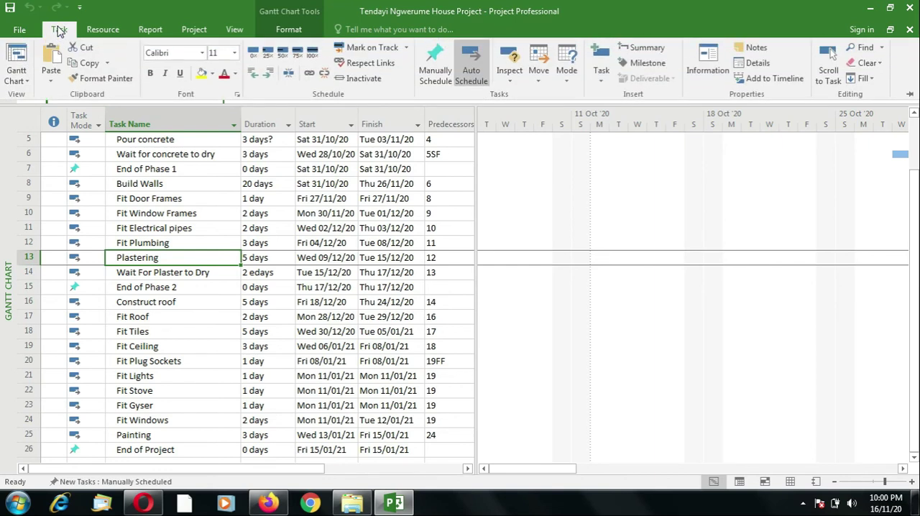
{"action": "left_click", "coordinate": [707, 62]}
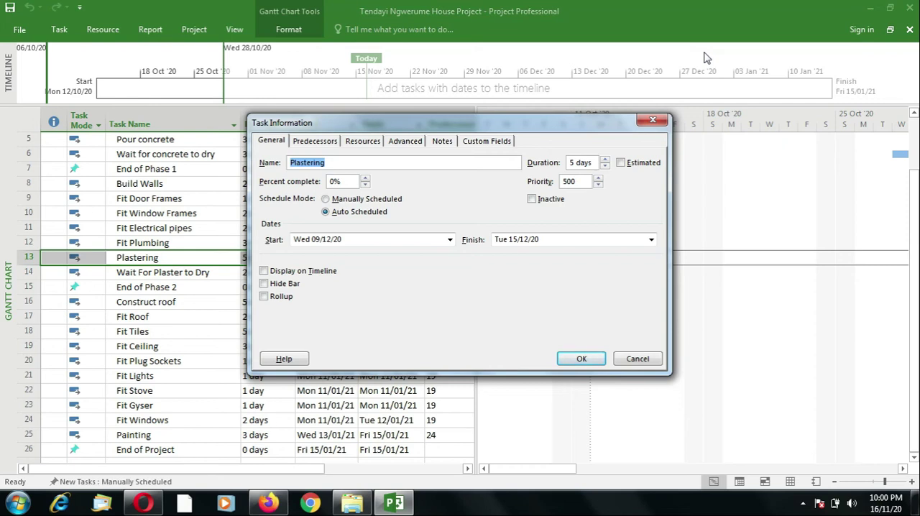
{"action": "left_click", "coordinate": [404, 142]}
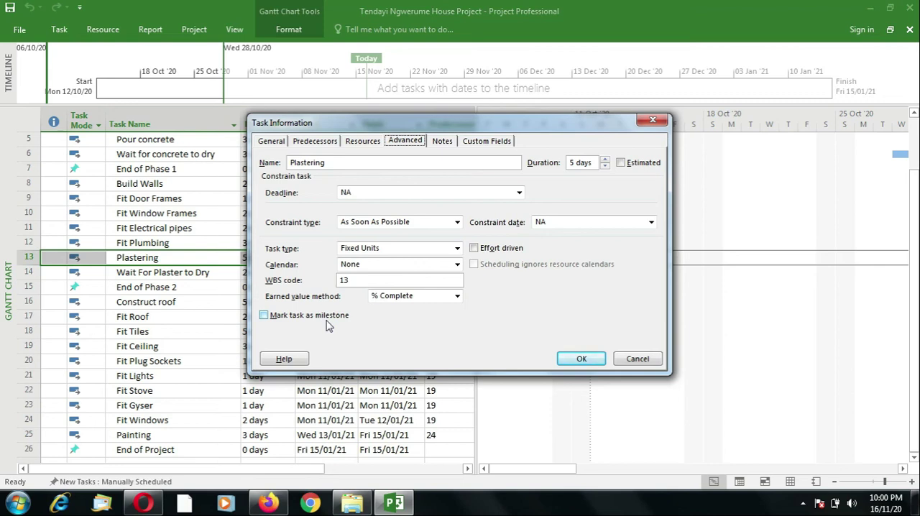
{"action": "left_click", "coordinate": [263, 316]}
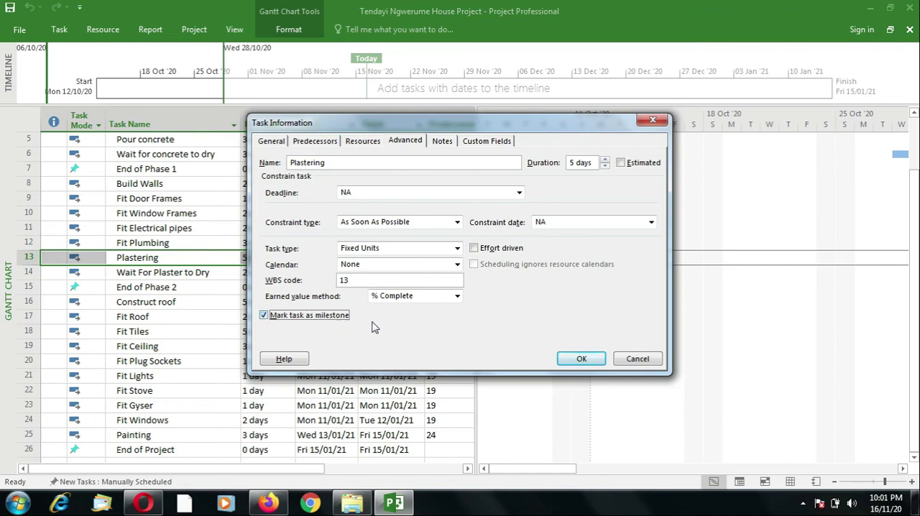
{"action": "left_click", "coordinate": [581, 360]}
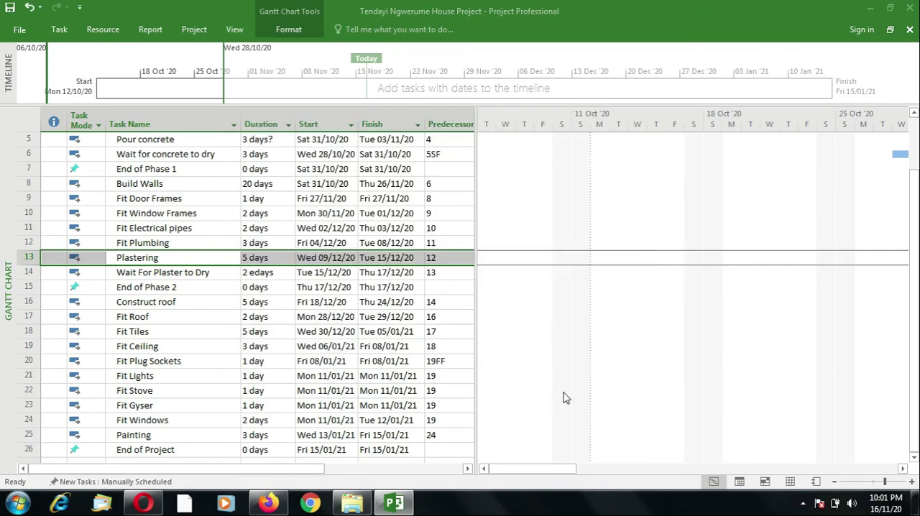
{"action": "left_click_drag", "start_coordinate": [567, 472], "coordinate": [789, 476]}
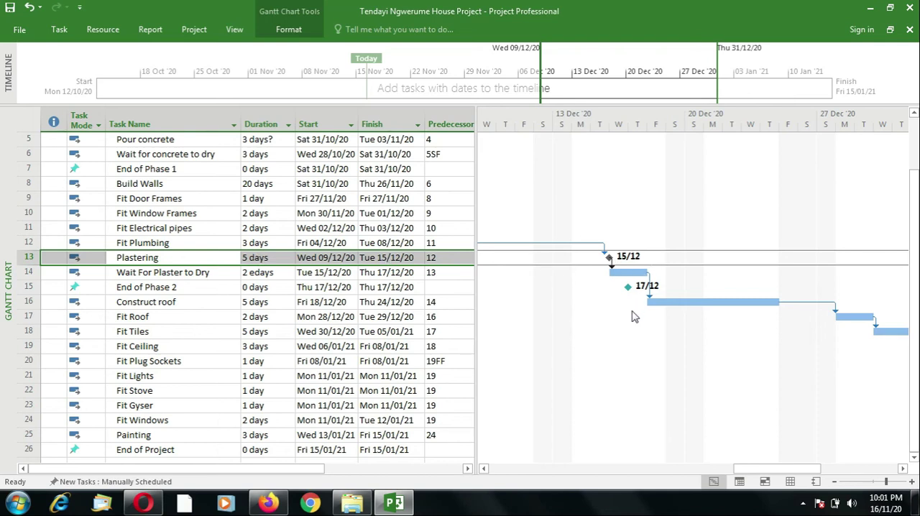
{"action": "left_click", "coordinate": [180, 273]}
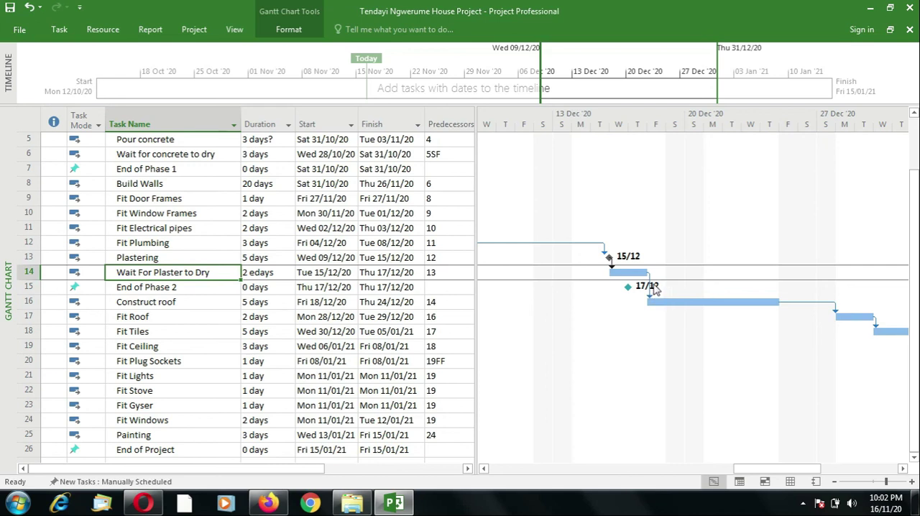
{"action": "left_click", "coordinate": [486, 469]}
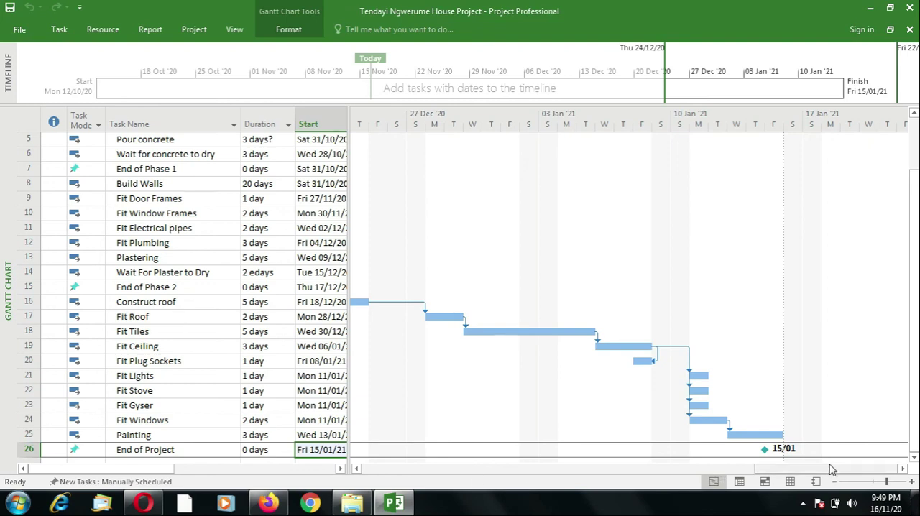
Step: Review the Gantt chart from the End of Project milestone back to the End of Phase 1 milestone
{"action": "left_click_drag", "start_coordinate": [832, 472], "coordinate": [600, 472]}
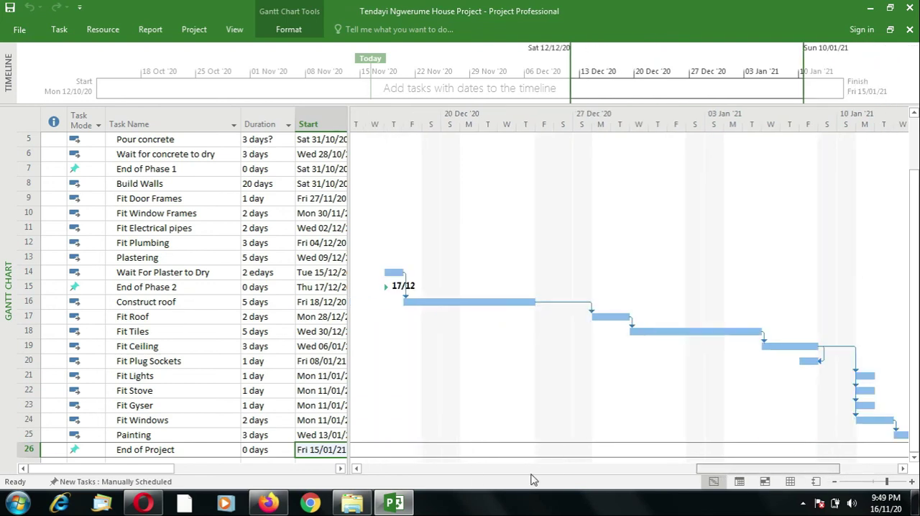
{"action": "left_click_drag", "start_coordinate": [395, 480], "coordinate": [377, 480]}
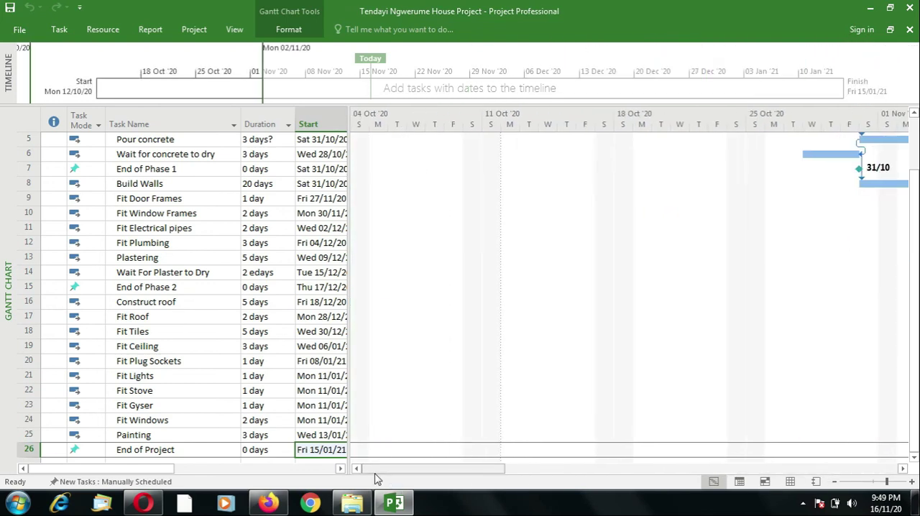